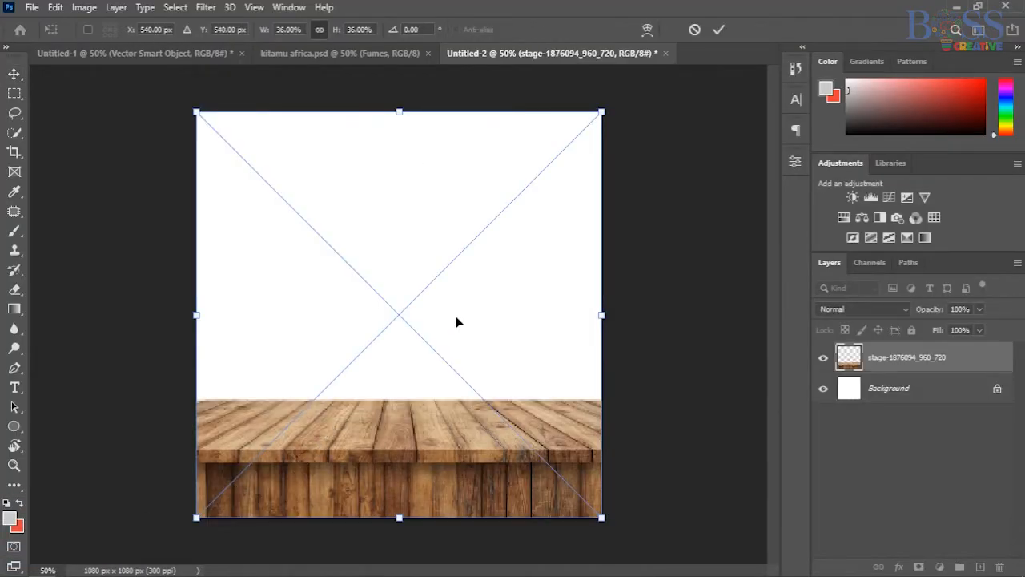
Commit the placed wooden stage, then enlarge the flames to about 107.9% and centre them along its front.
left_click(719, 32)
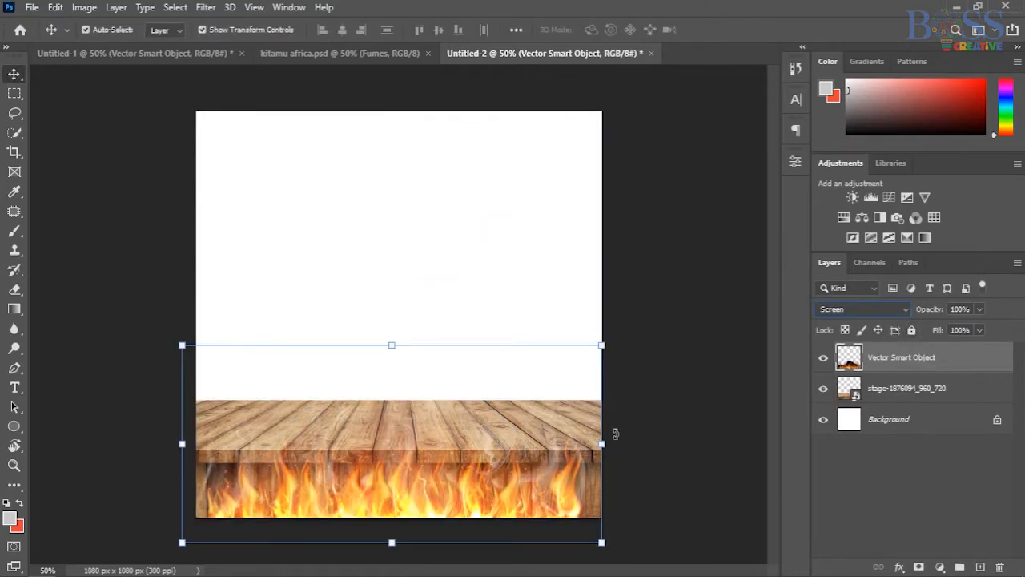
left_click_drag(605, 443, 620, 443)
mouse_move(183, 444)
left_mouse_down()
mouse_move(162, 444)
mouse_move(206, 442)
mouse_move(167, 443)
left_mouse_up()
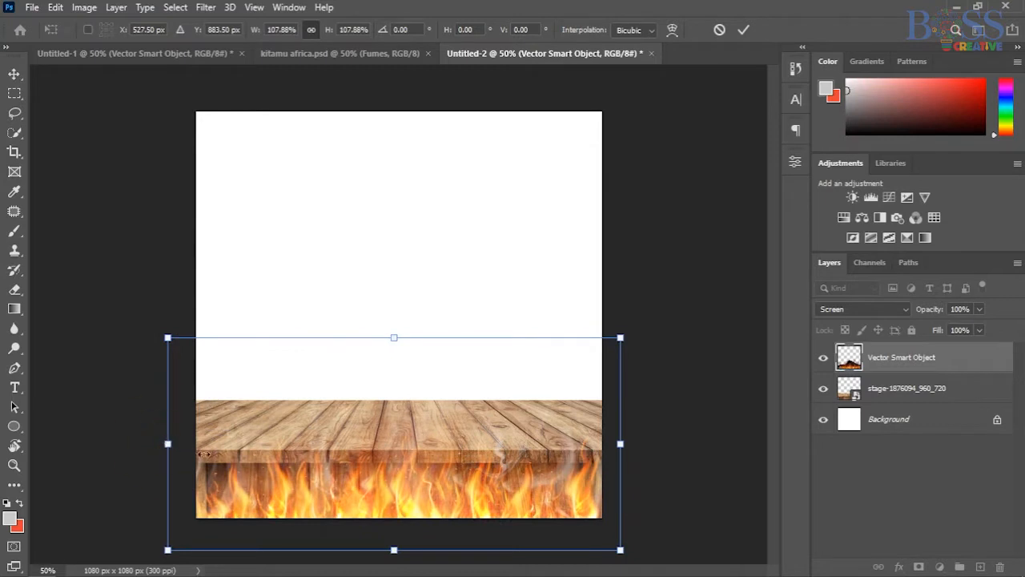
mouse_move(355, 480)
left_mouse_down()
mouse_move(354, 460)
mouse_move(355, 479)
left_mouse_up()
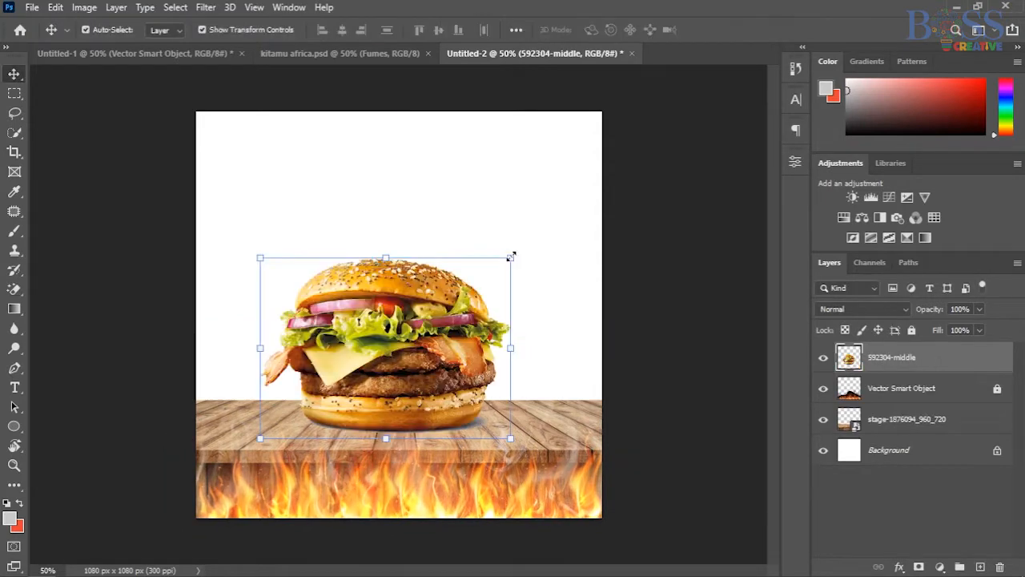
Scale the burger image to about 45% and place it near the middle of the wooden tabletop.
left_click(511, 258)
left_click_drag(510, 258, 372, 358)
left_click_drag(297, 398, 367, 397)
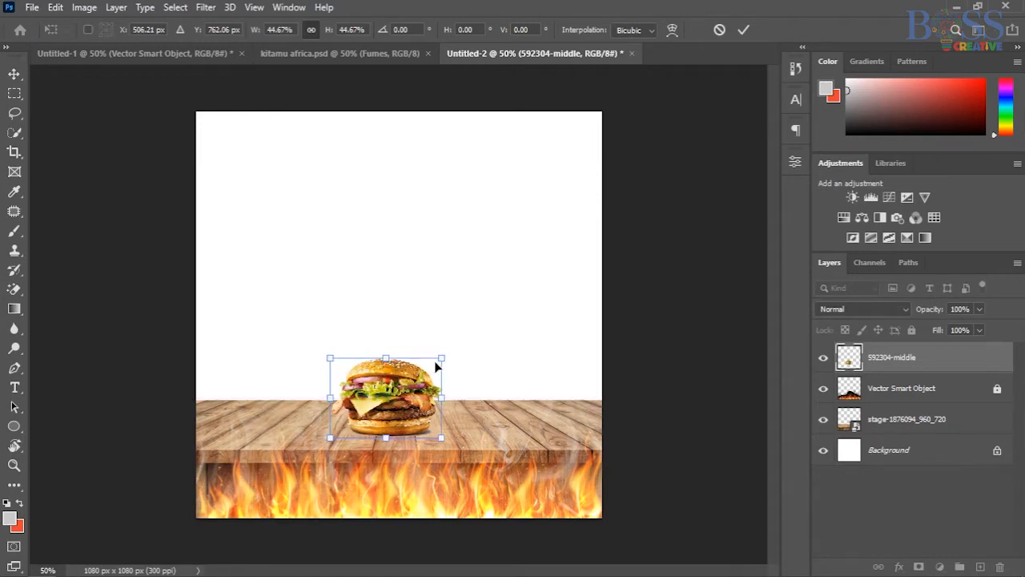
left_click(324, 288)
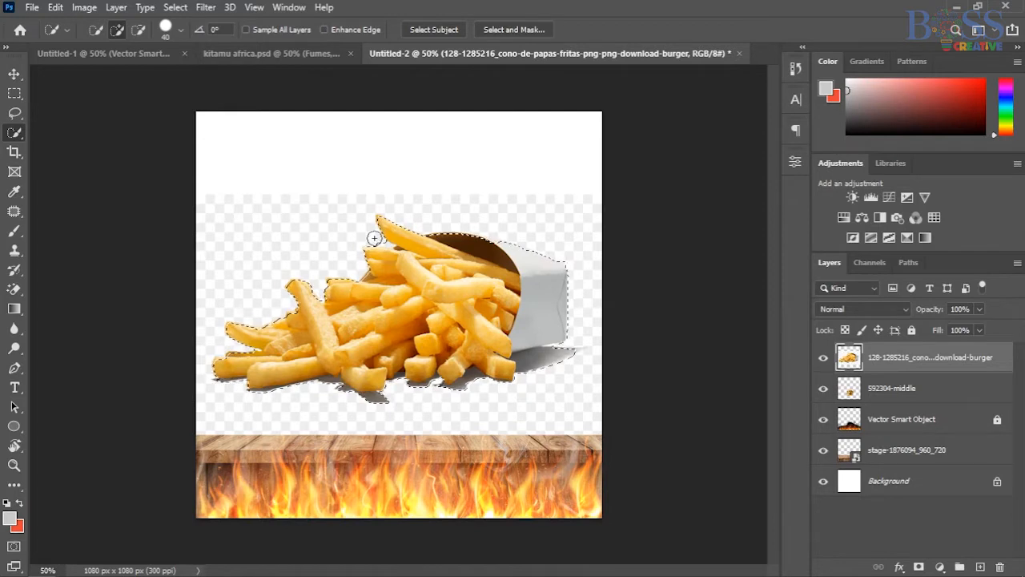
Adjust the Quick Selection brush size and mask the french fries image to its selected outline.
key("bracketleft")
key("bracketleft")
key("bracketleft")
key("alt")
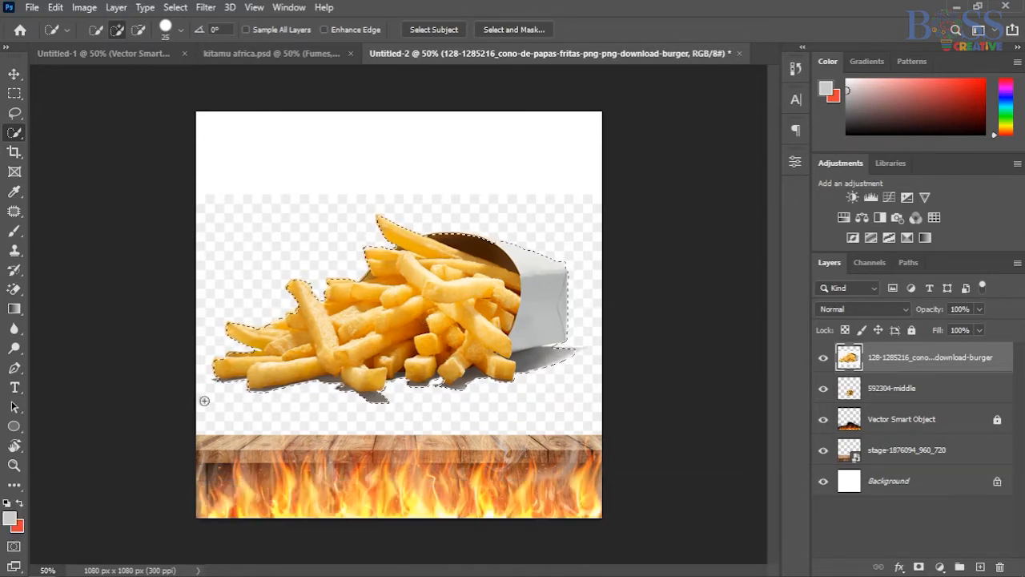
key("bracketright")
key("bracketright")
key("bracketright")
left_click(940, 568)
Scale the masked french fries down to about a third of their size.
key("v")
key("v")
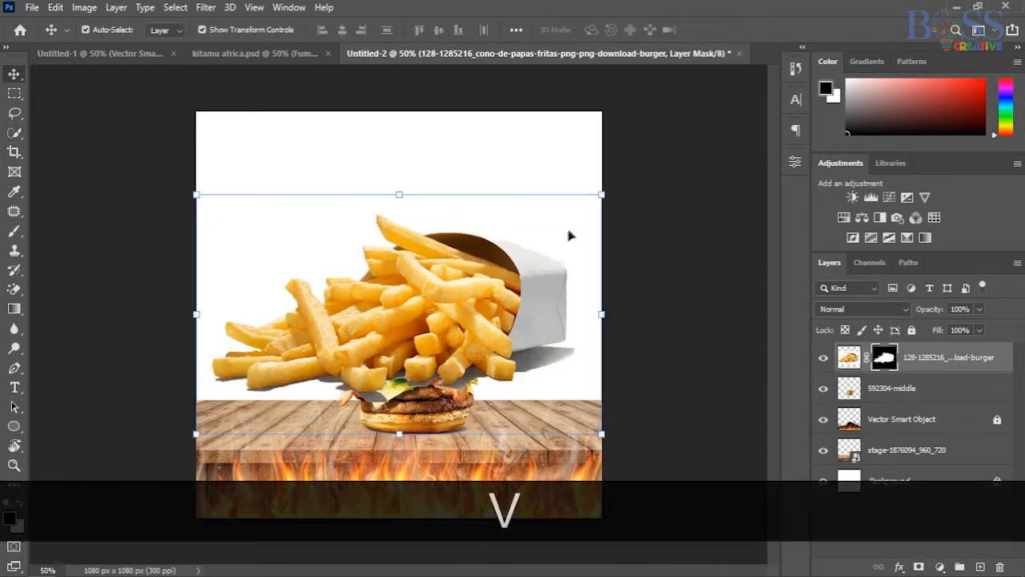
left_click_drag(603, 195, 339, 344)
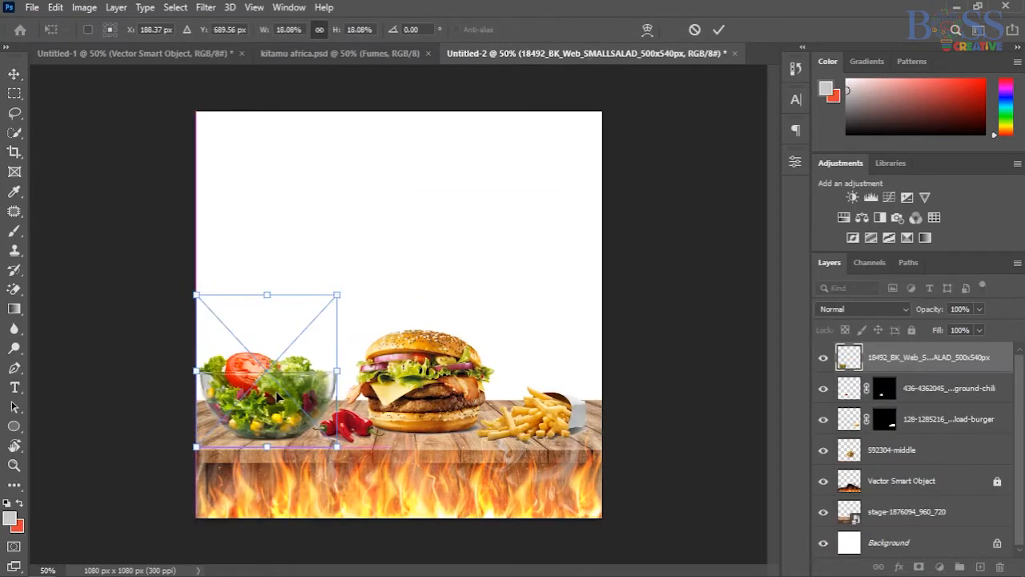
Scale the salad bowl to about 13% and move it slightly left on the table, away from the chilies.
left_click_drag(196, 295, 235, 338)
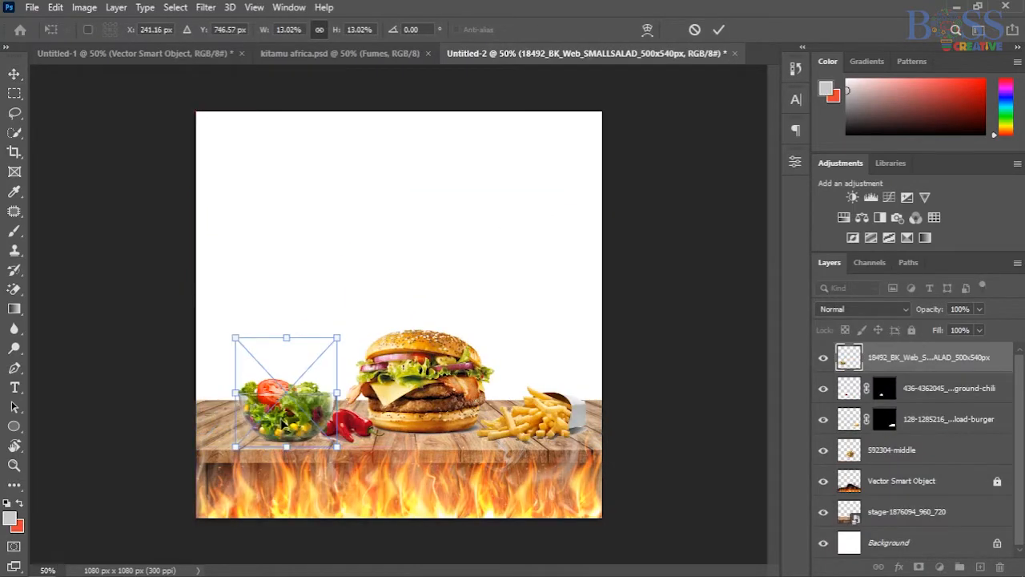
left_click_drag(282, 419, 259, 424)
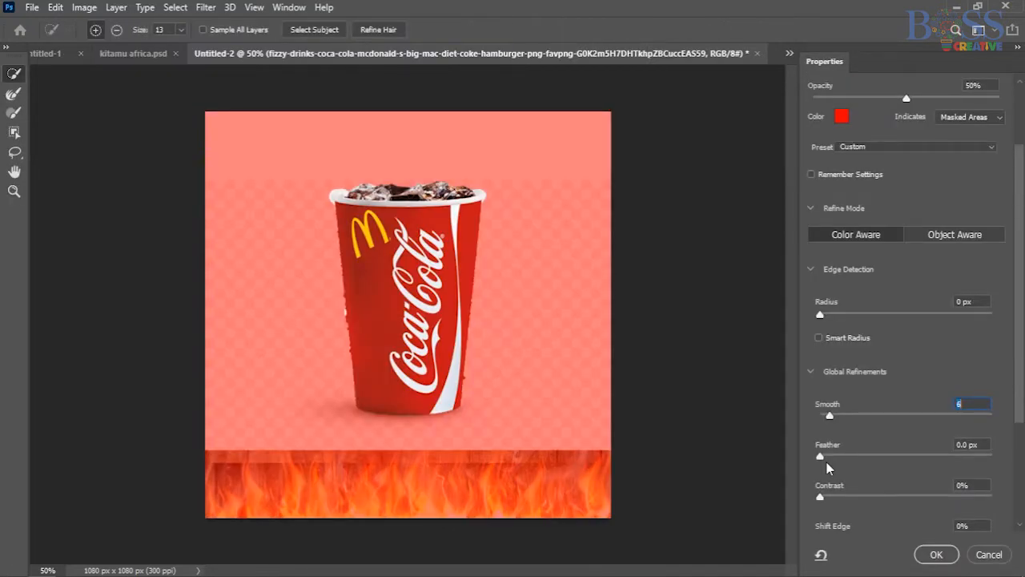
Refine the Coca-Cola cup's selection with a 0.7 px feather and a -6% edge shift.
left_click(826, 459)
scroll(901, 468, "down", 1)
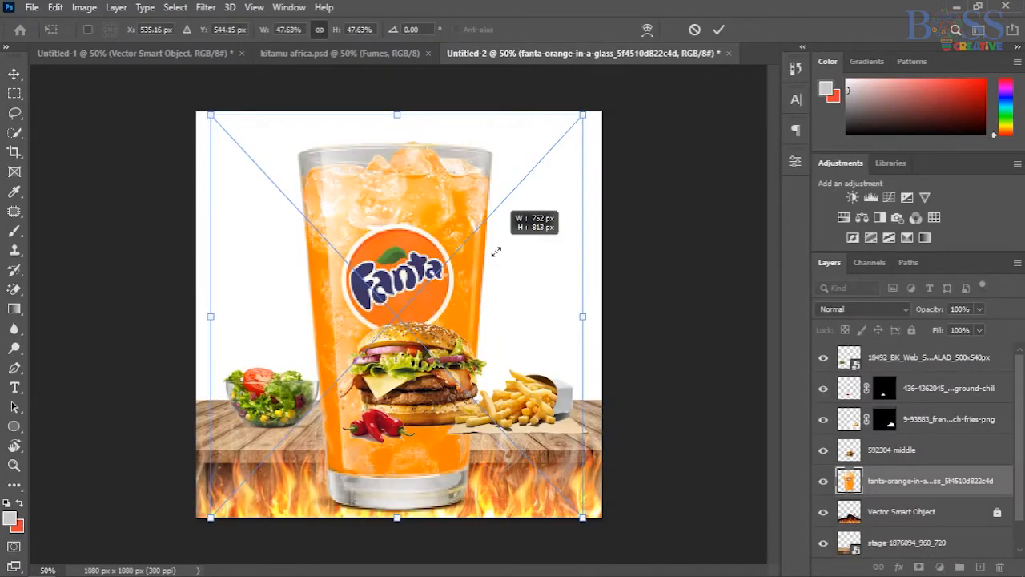
Place the Fanta glass at about 14.5% scale on the table, between the salad bowl and the burger.
left_click_drag(496, 251, 267, 469)
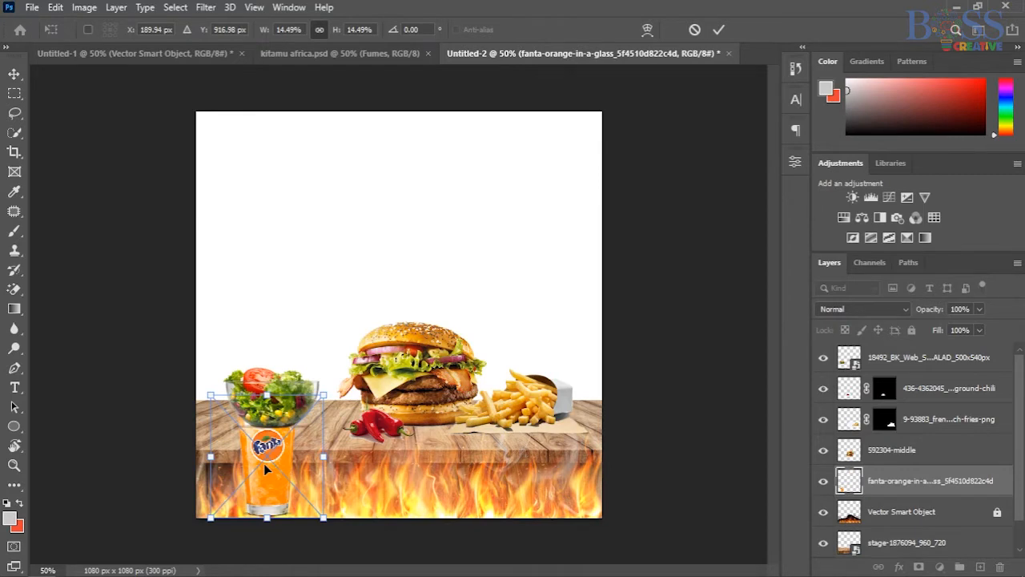
left_click_drag(265, 468, 316, 337)
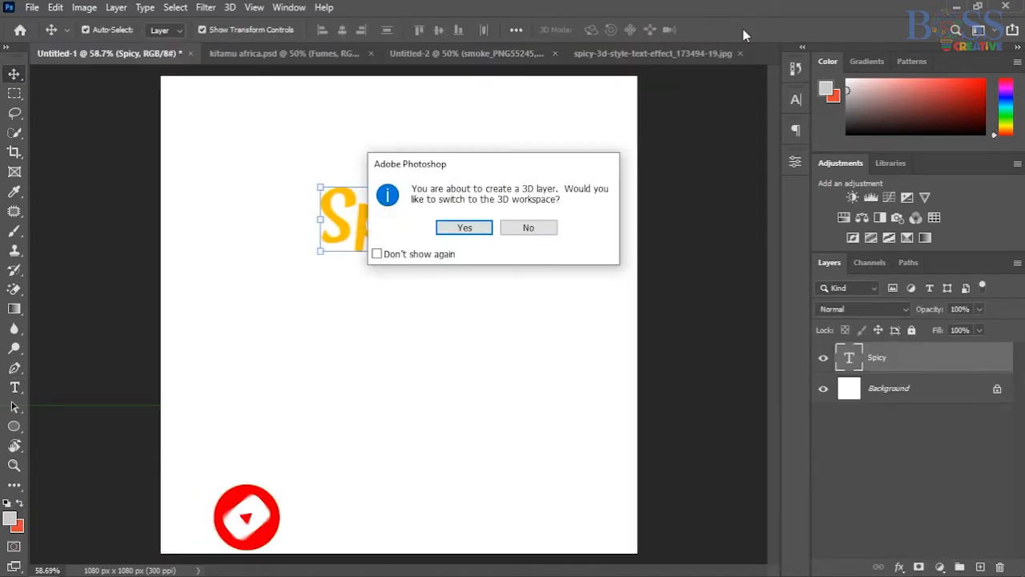
key("Return")
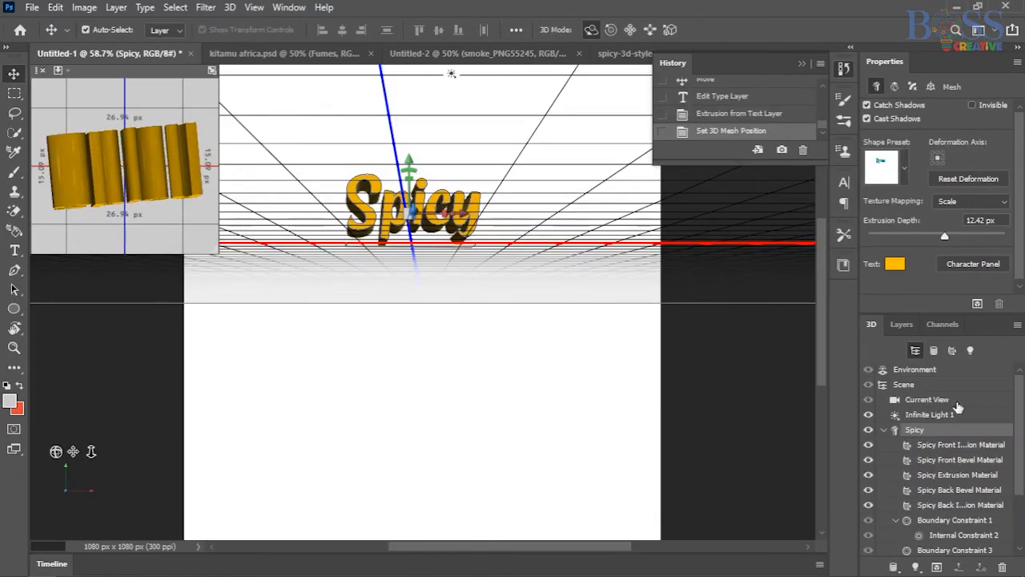
Set the metallic value to 9% for the back inflation material of the 3D Spicy text.
scroll(953, 460, "down", 1)
left_click(954, 460)
scroll(920, 221, "down", 1)
scroll(953, 449, "down", 1)
left_click(954, 444)
mouse_move(878, 178)
left_mouse_down()
mouse_move(904, 179)
mouse_move(880, 178)
left_mouse_up()
scroll(950, 487, "down", 1)
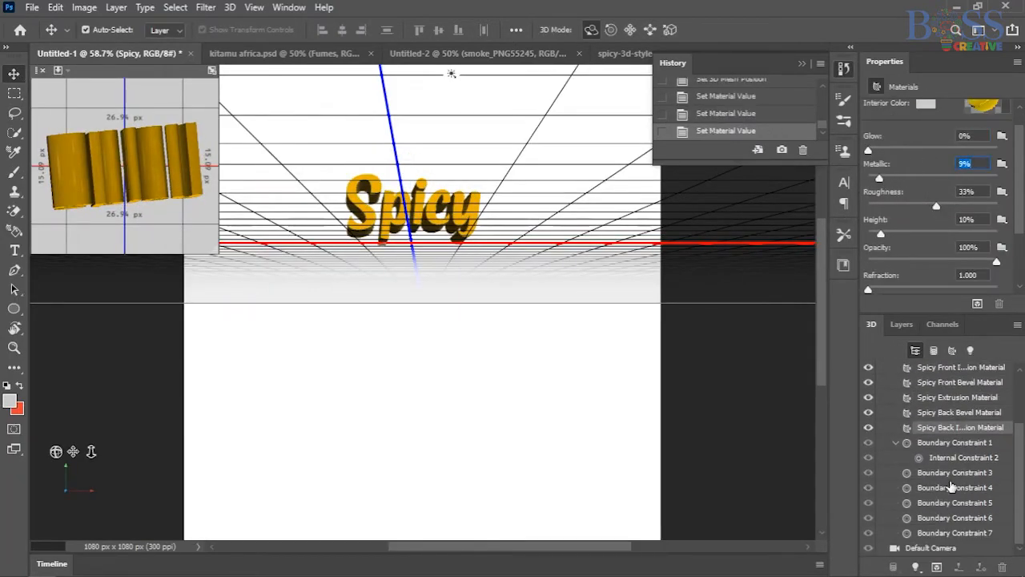
Change the interior color of the 3D Spicy text's material to bright yellow.
scroll(924, 226, "up", 1)
left_click(930, 129)
left_click_drag(729, 409, 820, 349)
left_click_drag(835, 519, 834, 511)
left_click(891, 160)
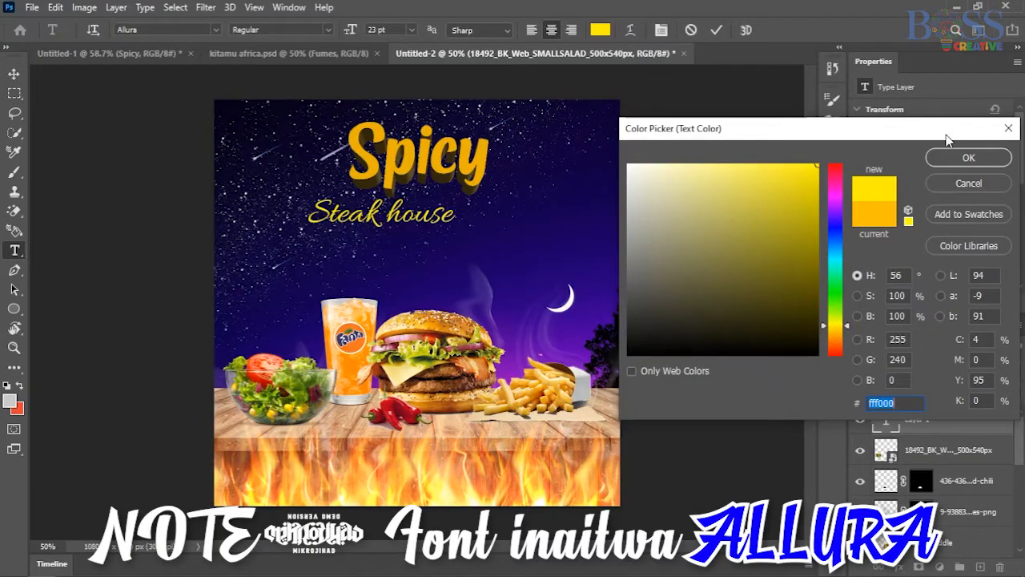
Set the "Steak house" text color to fff000 and commit the text.
left_click(951, 157)
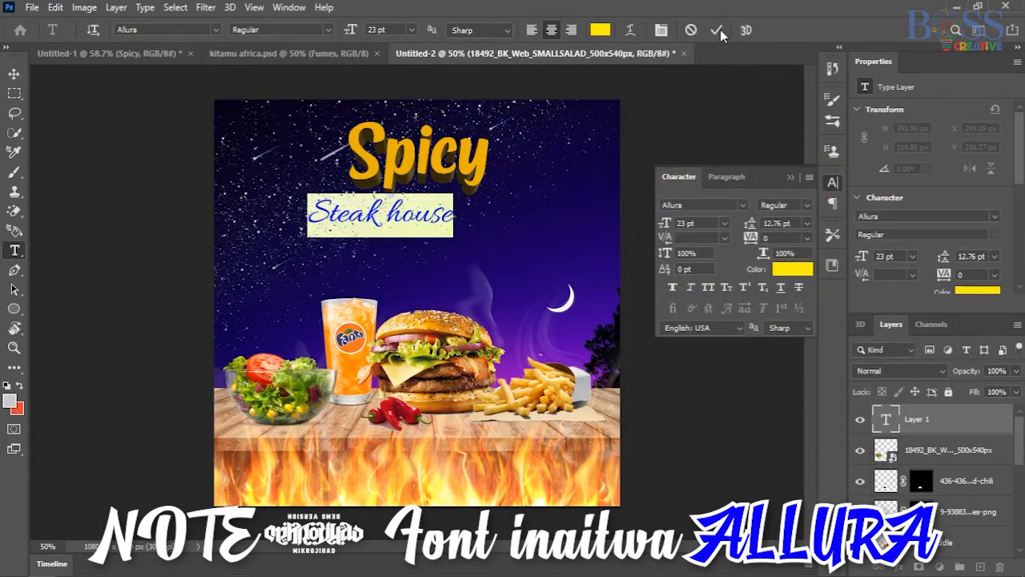
left_click(719, 29)
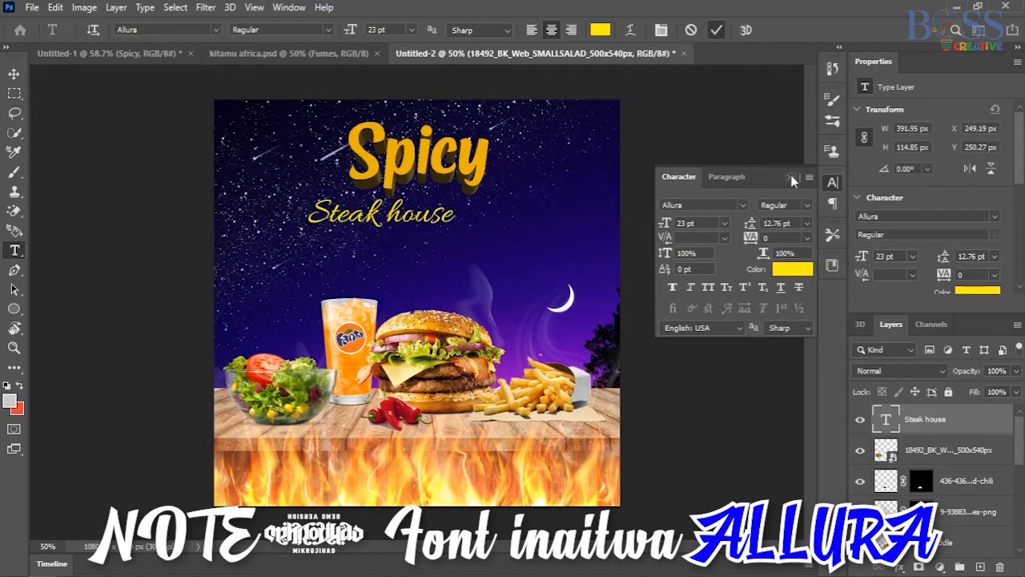
left_click(790, 178)
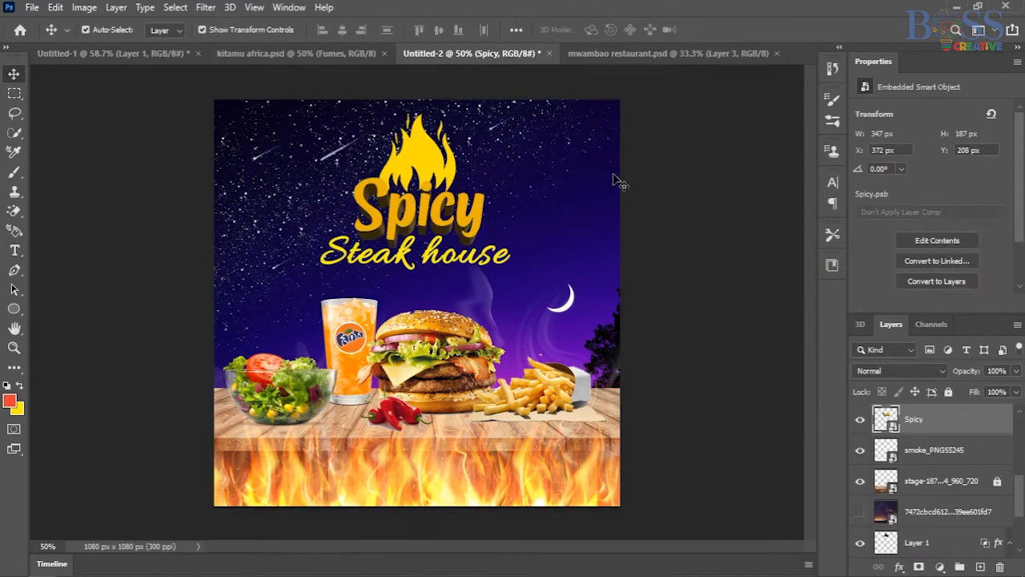
Position the yellow flame shape behind and above the Spicy text, nudging it right and down into alignment.
left_click_drag(423, 187, 422, 154)
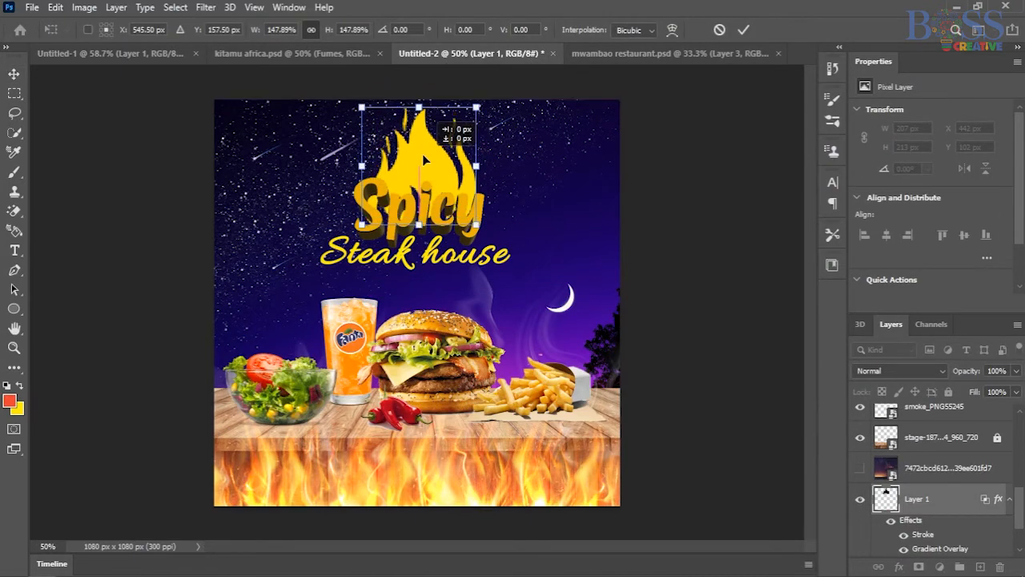
key("Right")
key("Right")
key("Right")
key("Right")
key("Right")
key("Left")
left_click(681, 219)
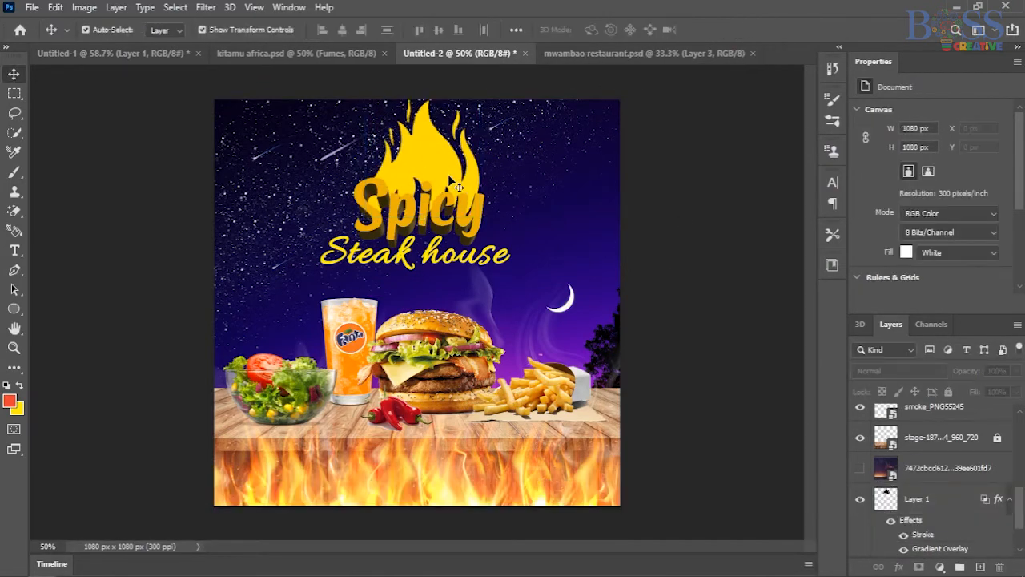
left_click(443, 175)
key("Down")
key("Down")
key("Down")
key("Down")
key("Down")
key("Down")
key("Down")
Hide the 3D Spicy layer in the poster.
left_click(495, 179)
left_click(461, 232)
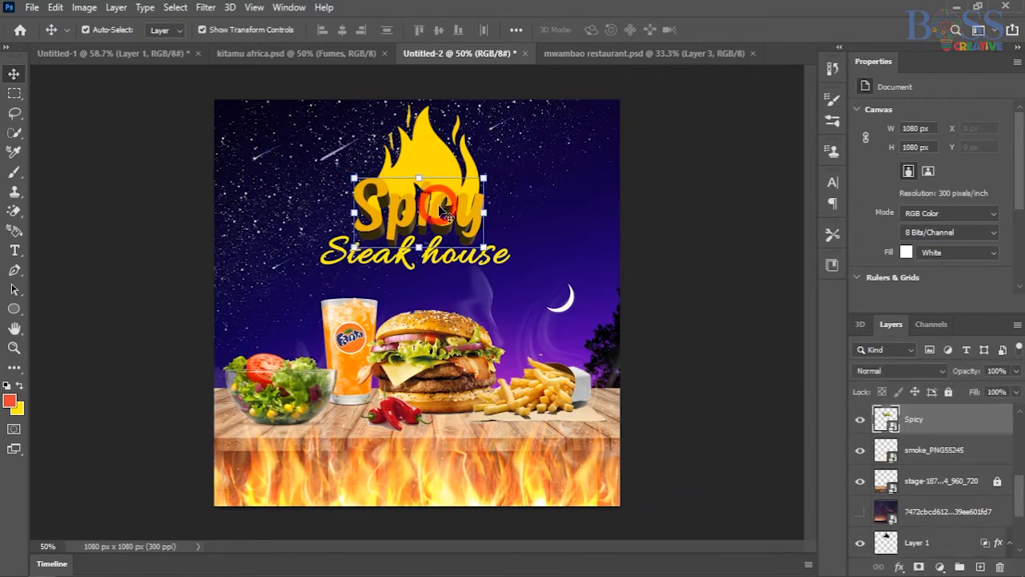
key("ctrl+comma")
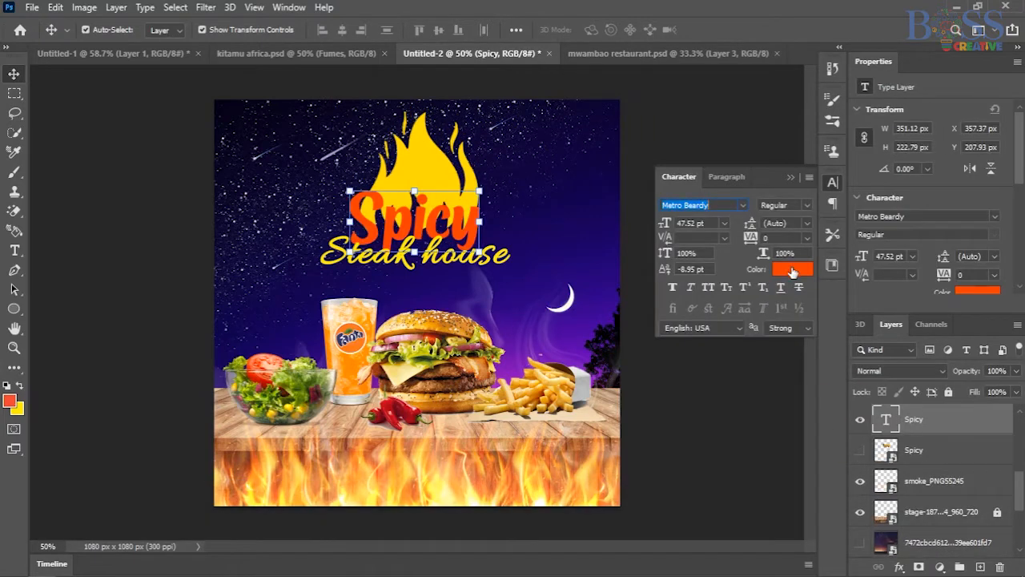
Recolor the flat Spicy text to ffdd00, sampled from the flame shape.
left_click(793, 268)
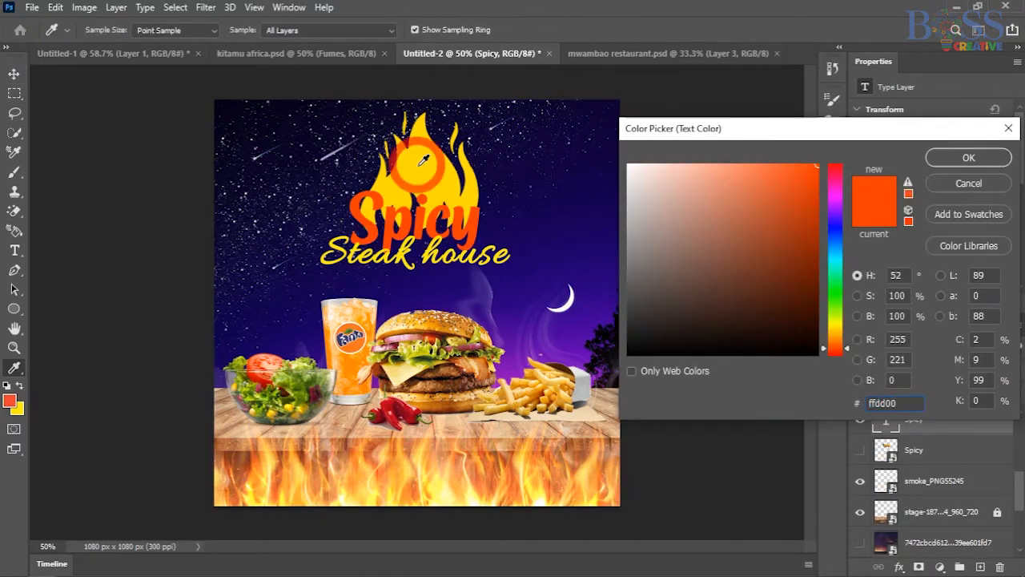
left_click(423, 160)
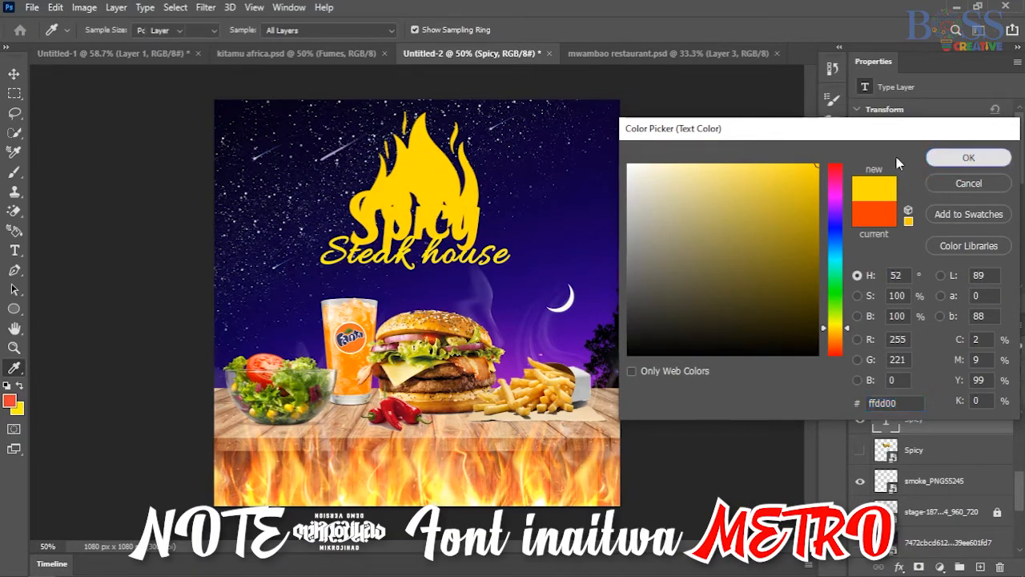
left_click(944, 159)
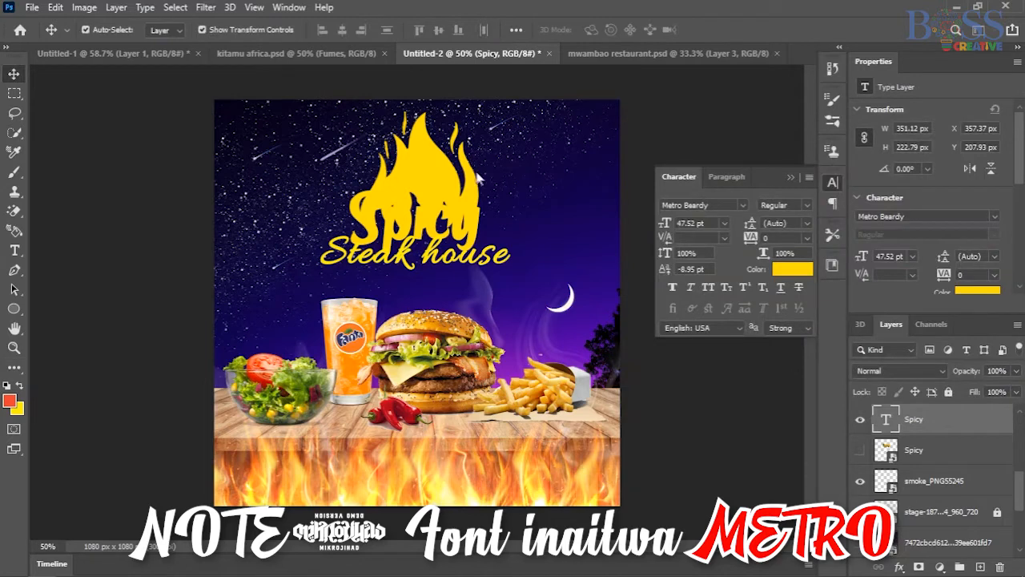
left_click(789, 176)
left_click(414, 177)
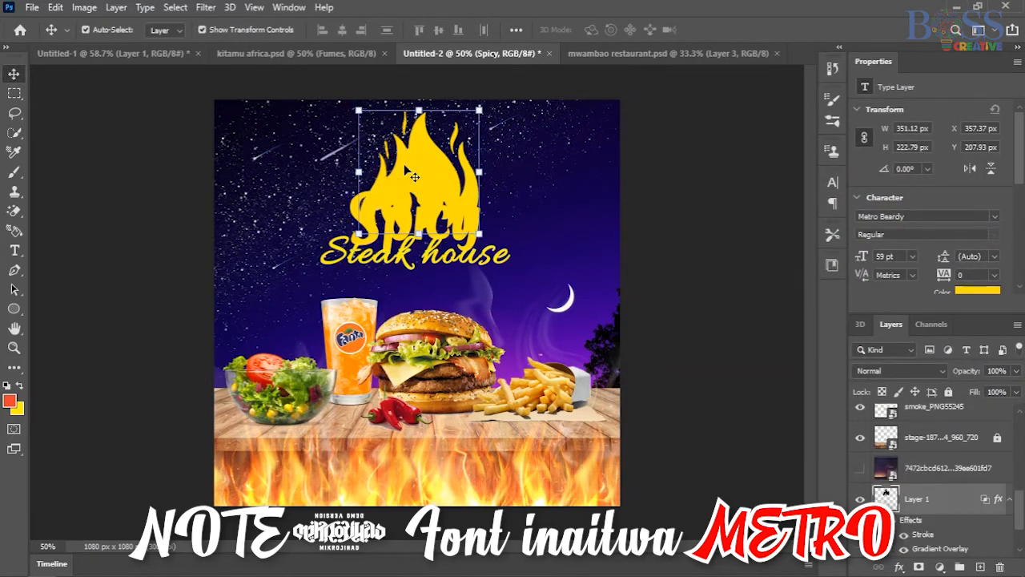
left_click(712, 197)
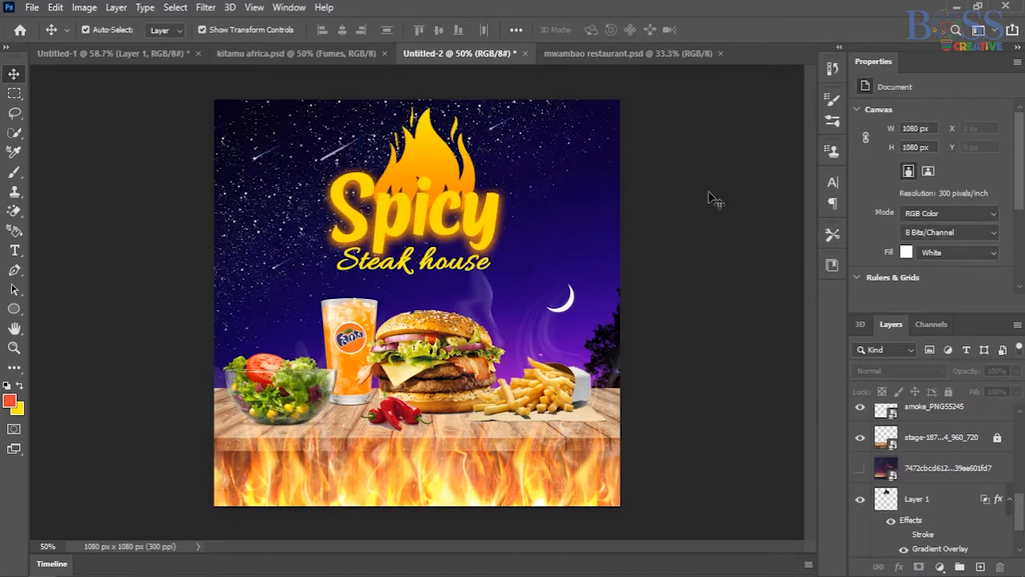
Add an Outer Glow effect to the flame layer above the Spicy text.
left_click(438, 156)
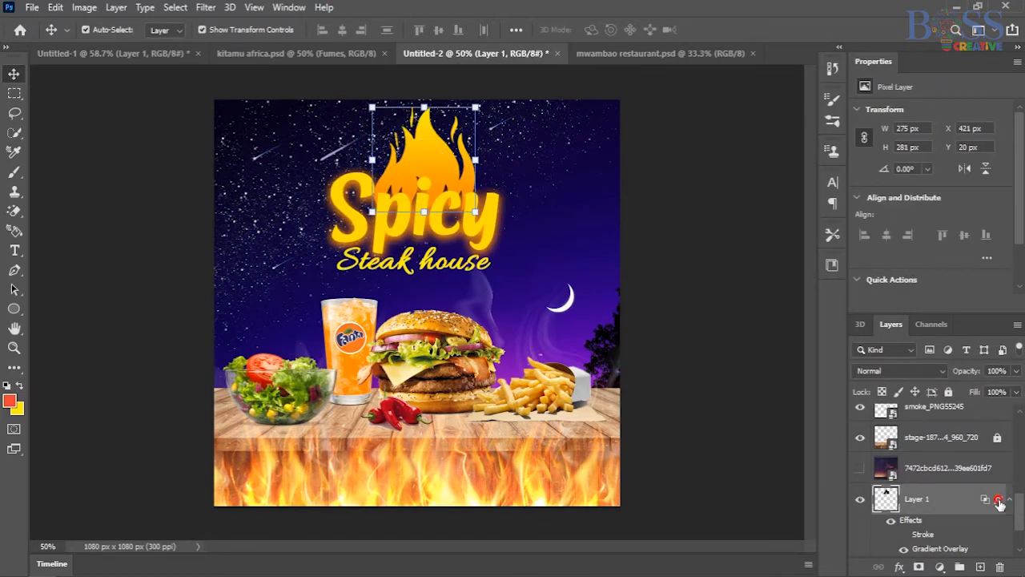
double_click(953, 498)
left_click_drag(576, 137, 742, 103)
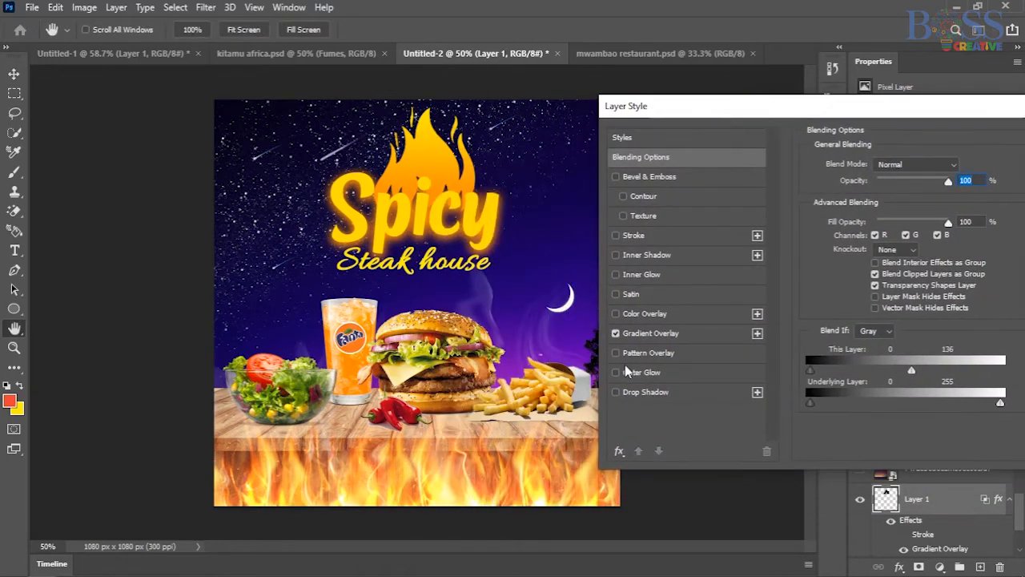
left_click(629, 373)
Set the flame's outer glow color to yellow ffda00, sampled from the flame's tip.
left_click(845, 217)
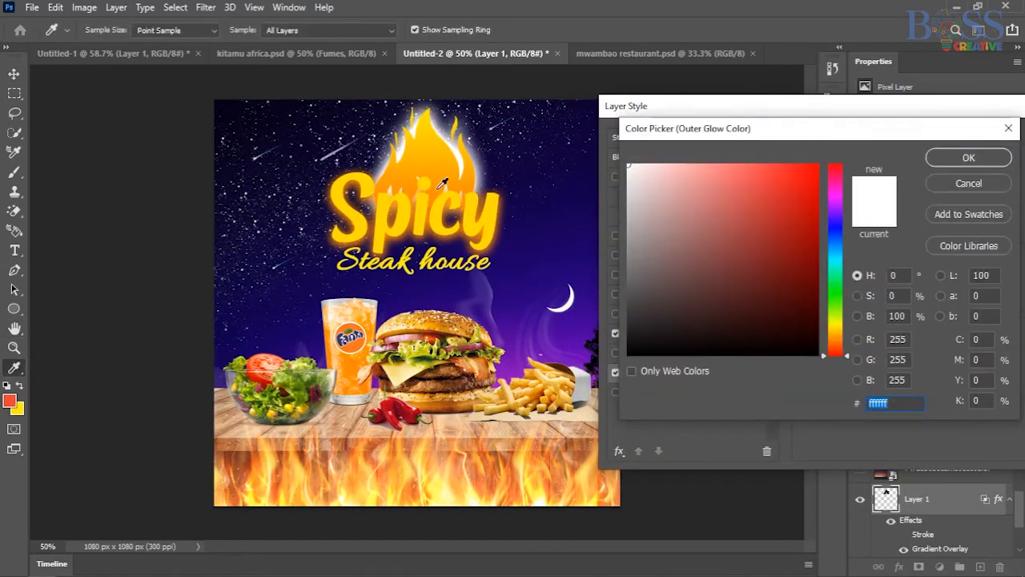
left_click(440, 186)
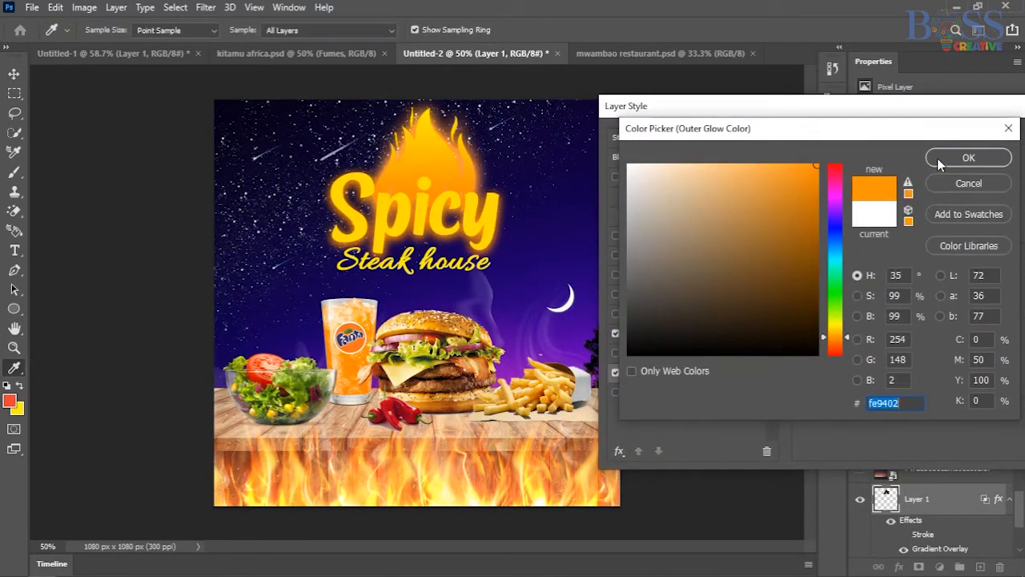
left_click(428, 128)
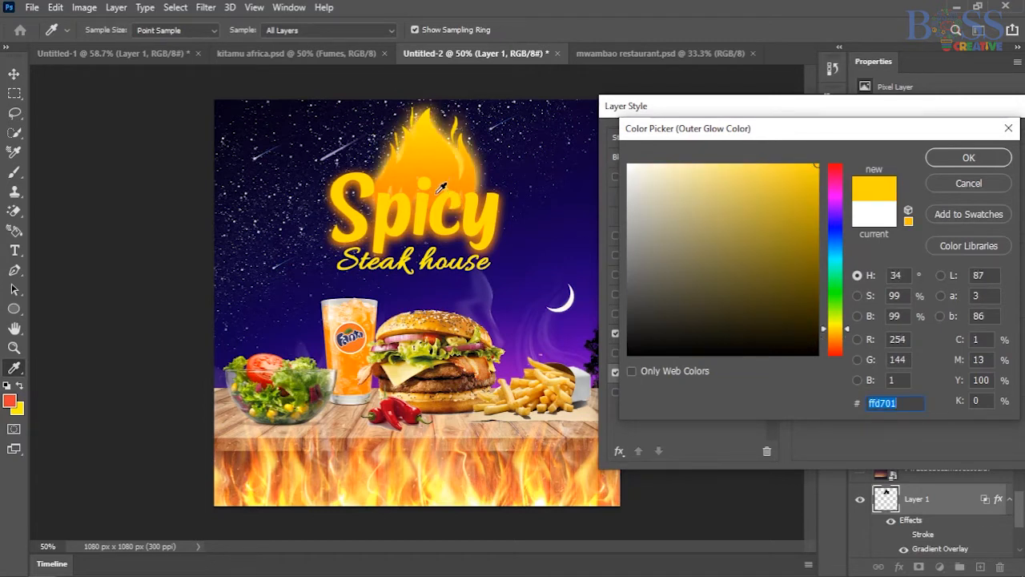
left_click(440, 187)
left_click(425, 121)
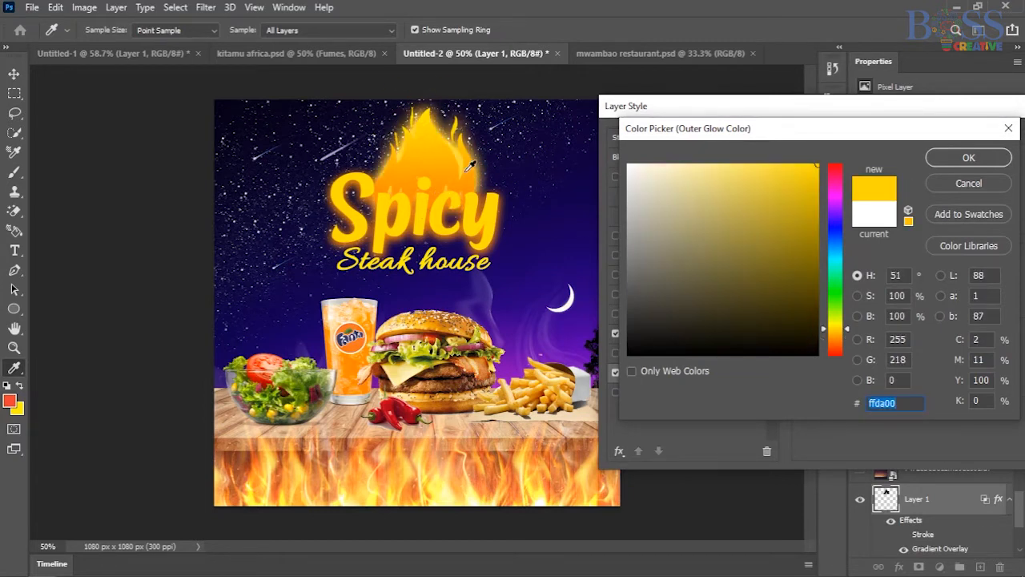
left_click(942, 159)
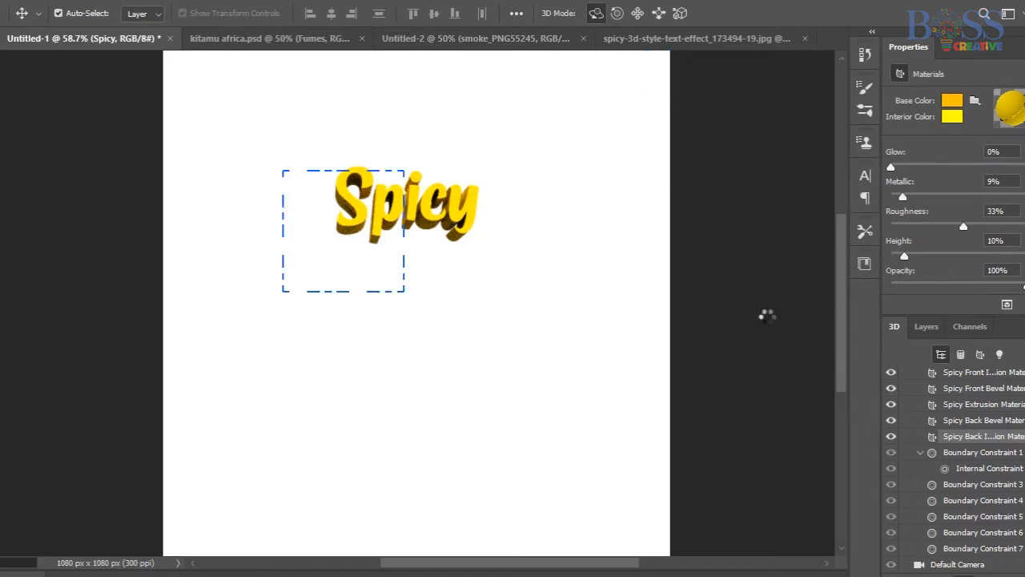
Stop the 3D render of the Spicy text and save its render settings as Render Settings 1.
key("Escape")
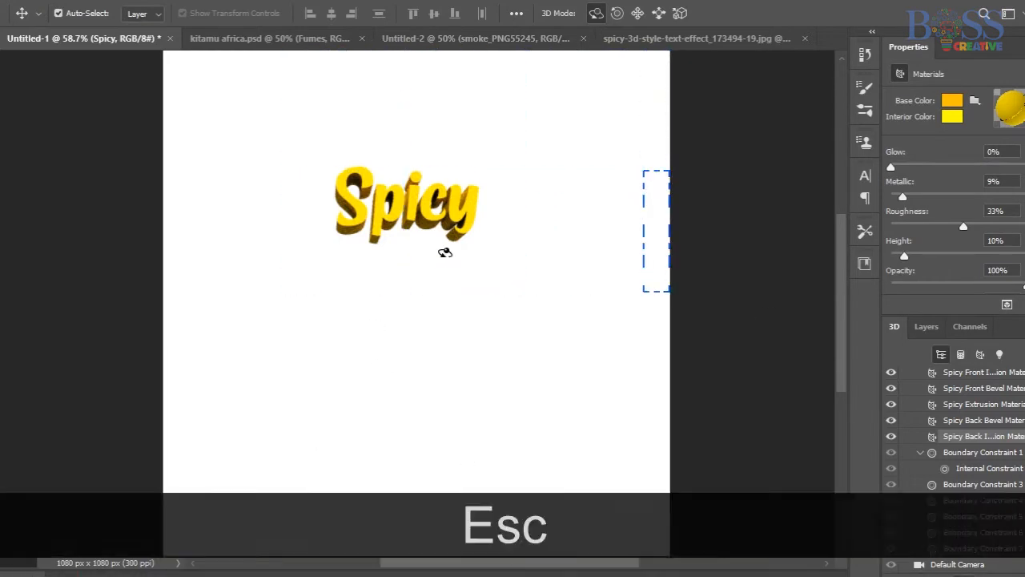
key("ctrl+z")
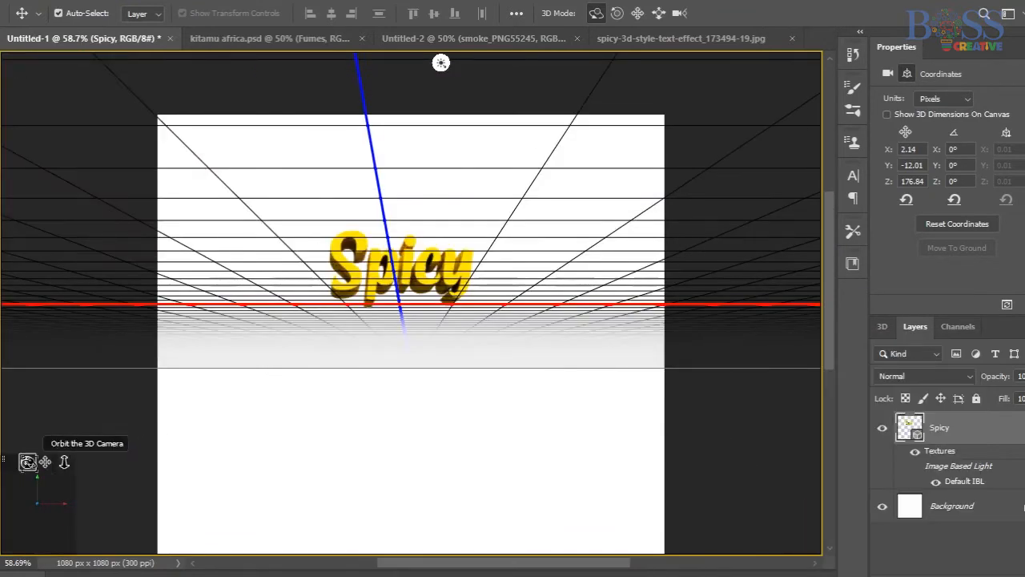
left_click(733, 336)
left_click(766, 545)
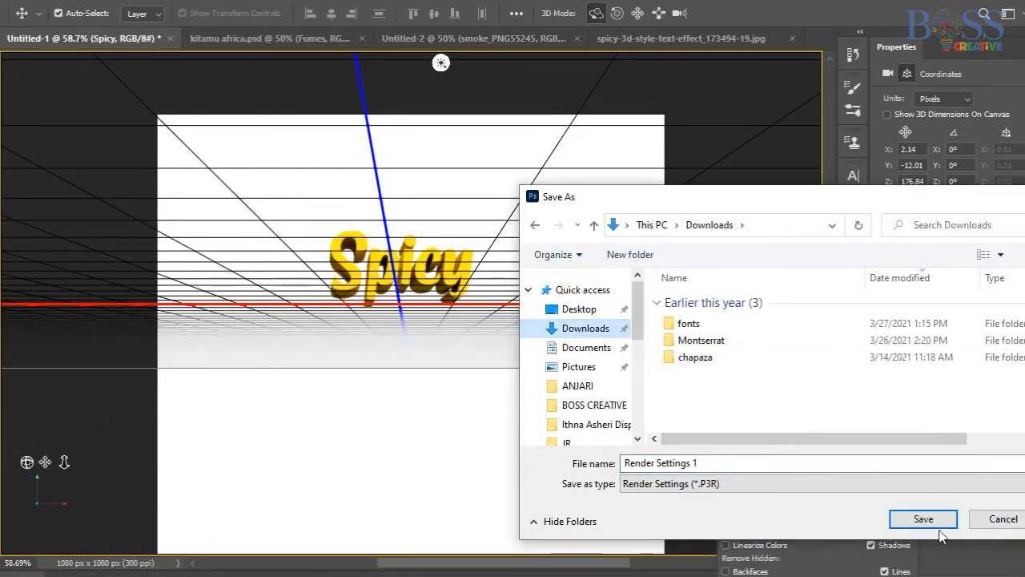
left_click(929, 521)
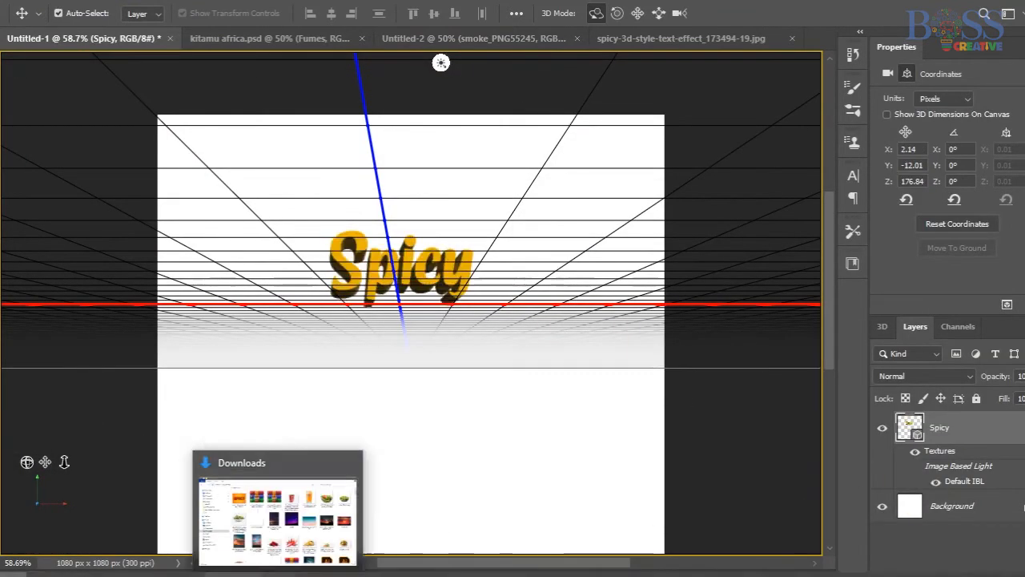
Place the 3D Spicy text in the poster, centered near the top of the night sky.
key("Left")
key("Left")
key("Left")
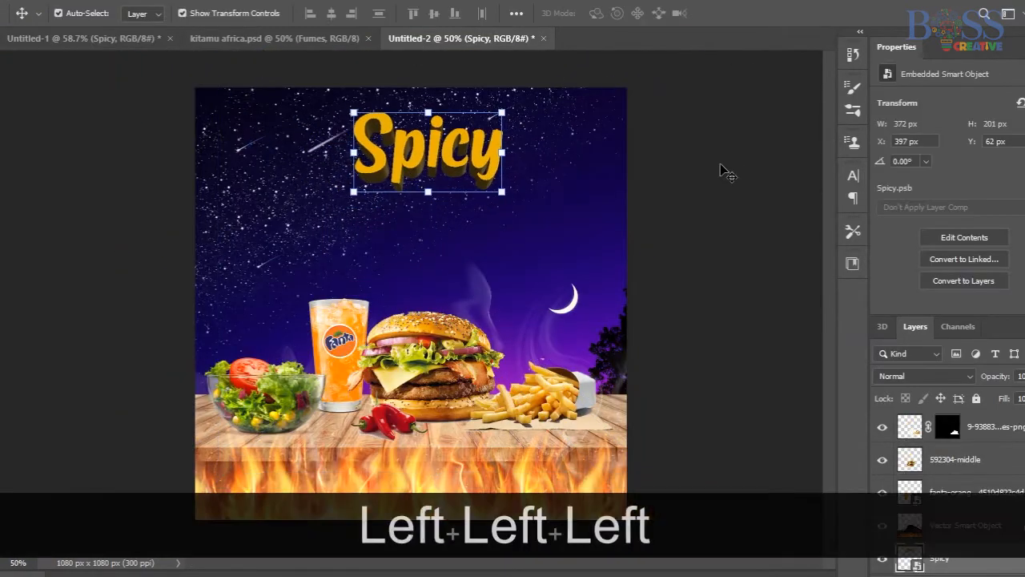
left_click(721, 165)
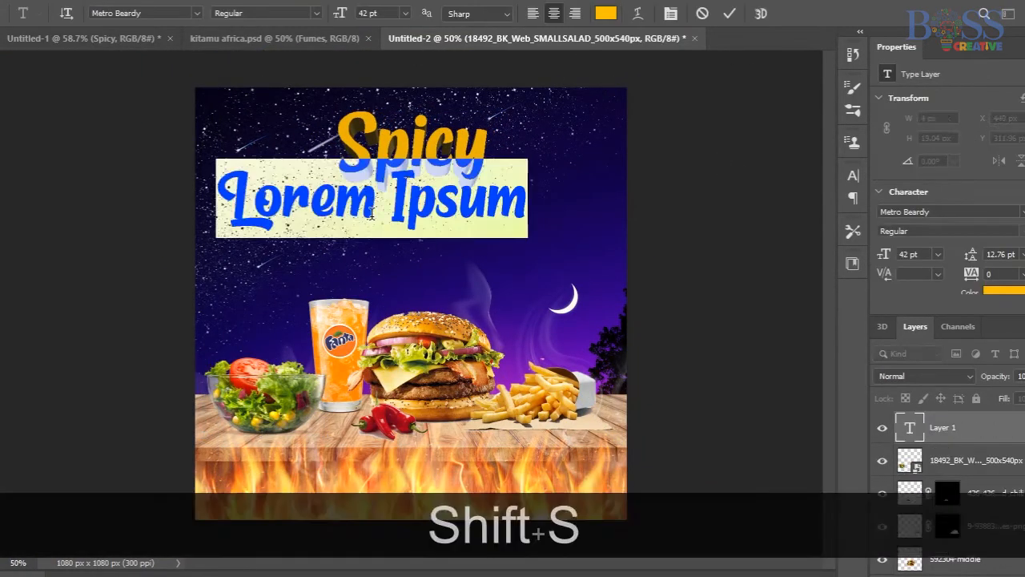
Add the text Steak house below Spicy in yellow, set in the Allura font at 23 pt.
type("Steak house")
key("ctrl+a")
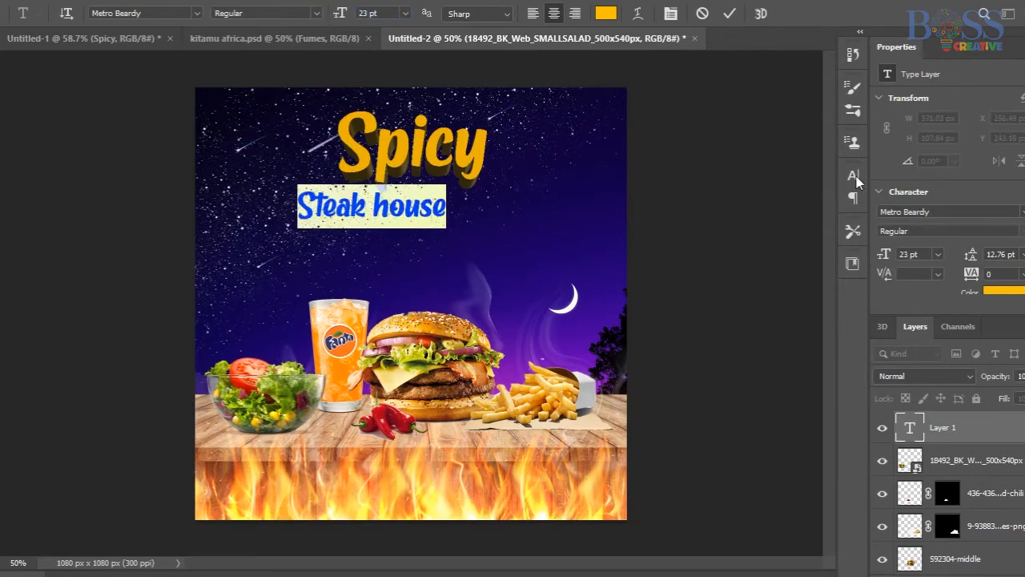
left_click(855, 178)
left_click(758, 200)
scroll(870, 296, "down", 12)
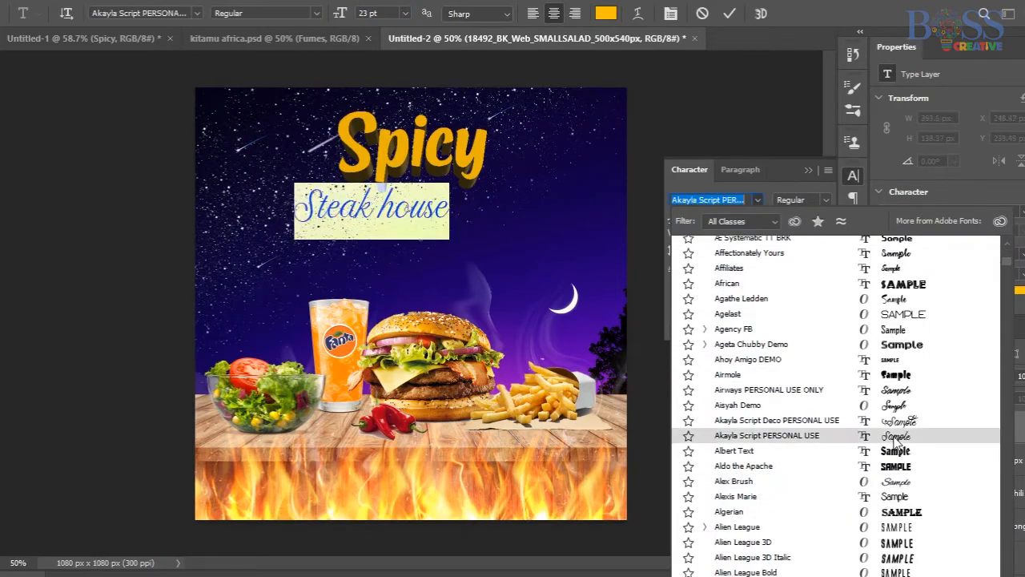
scroll(894, 443, "down", 10)
left_click(841, 329)
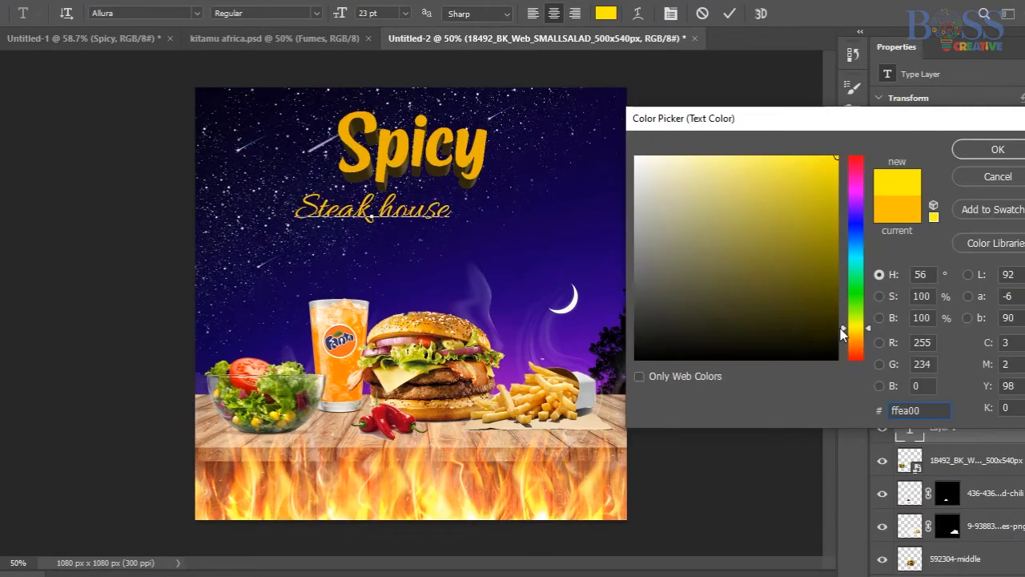
key("Return")
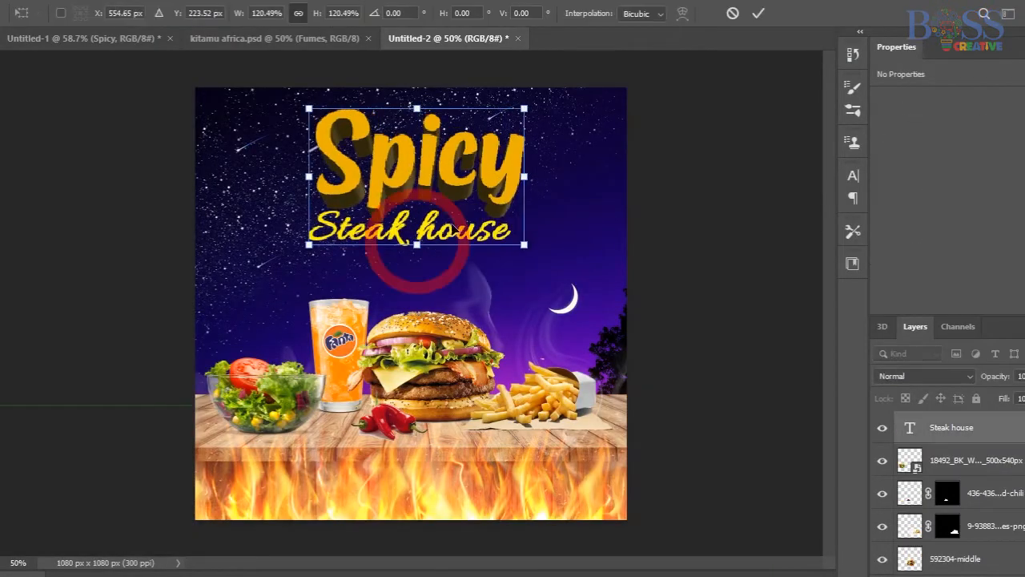
key("Return")
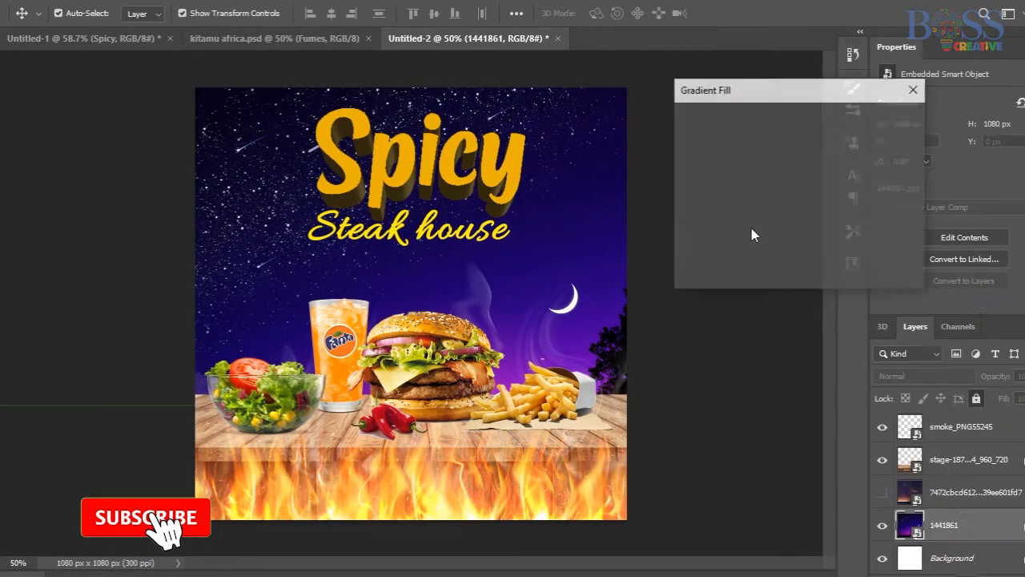
left_click(761, 145)
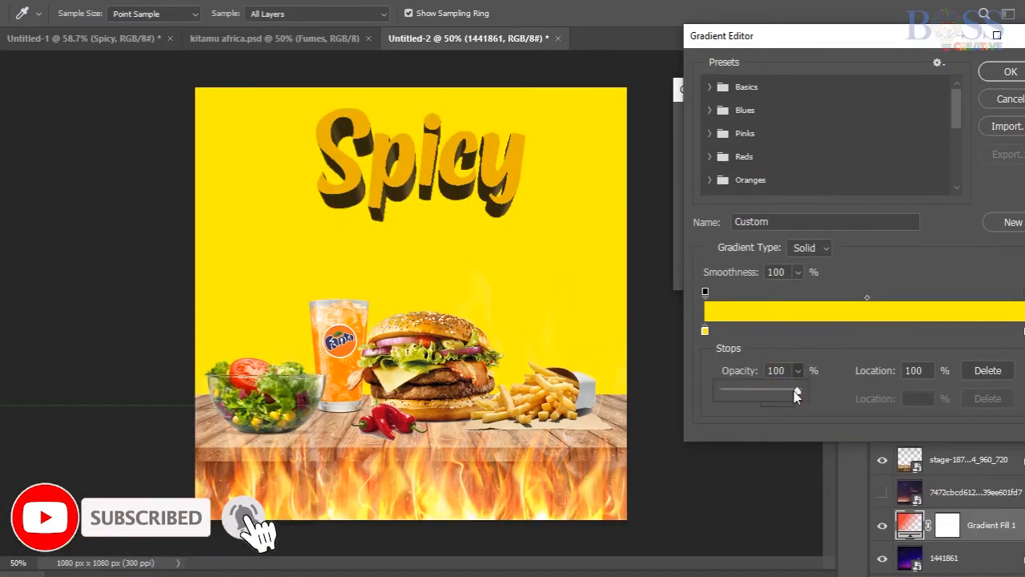
key("Return")
left_click_drag(525, 380, 473, 386)
left_click(769, 204)
left_click_drag(769, 223, 774, 224)
left_click(893, 148)
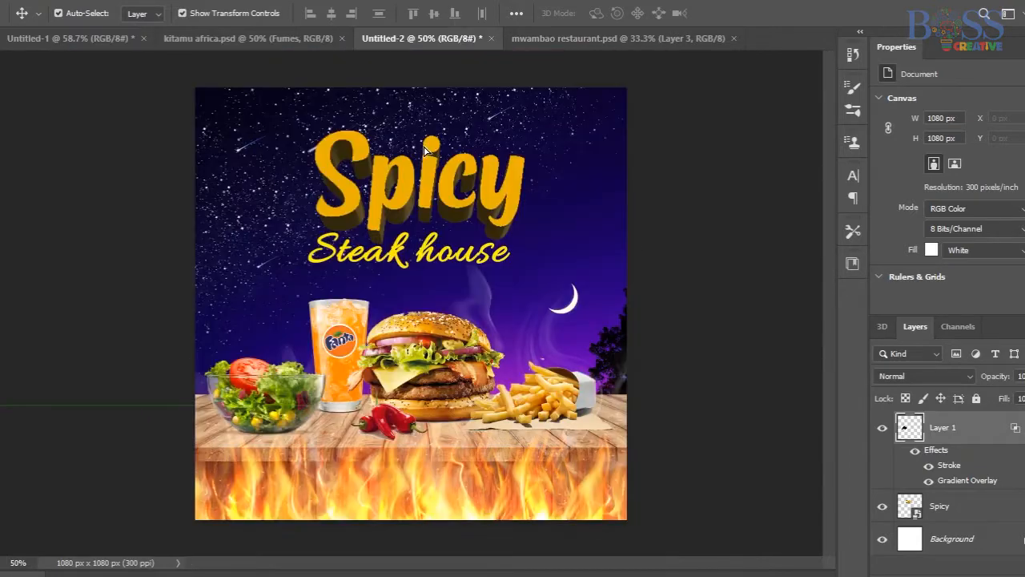
Place the flame shape above Steak house and add the flat text Spicy in Metro Beardy at 59 pt.
scroll(965, 511, "up", 3)
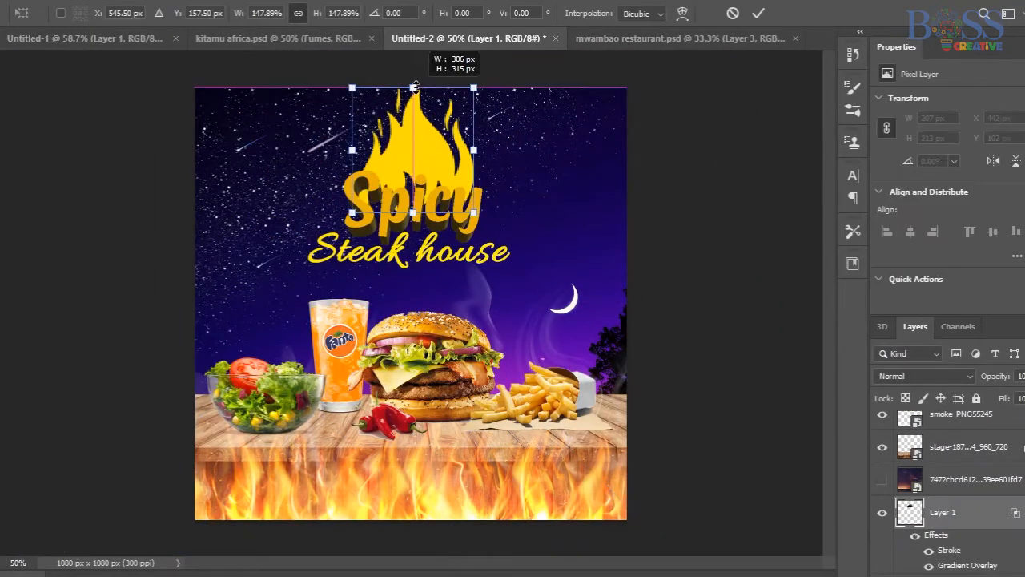
key("Right")
key("Down")
key("Down")
key("Down")
type("Spicy")
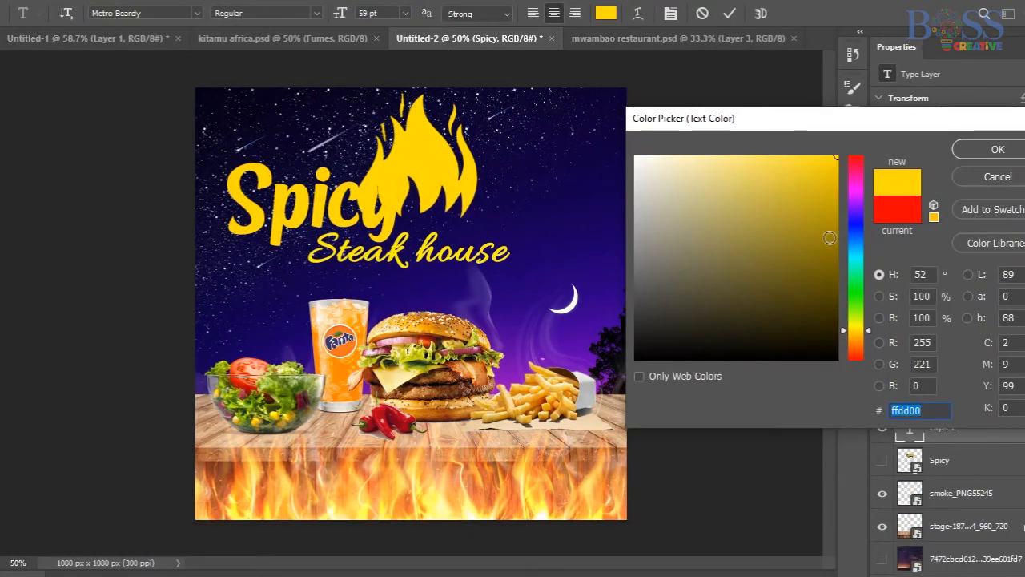
Recolor the flat Spicy text to a bright orange-red.
left_click(856, 341)
left_click(836, 188)
left_click(837, 157)
left_click(856, 350)
left_click(997, 150)
left_click(729, 13)
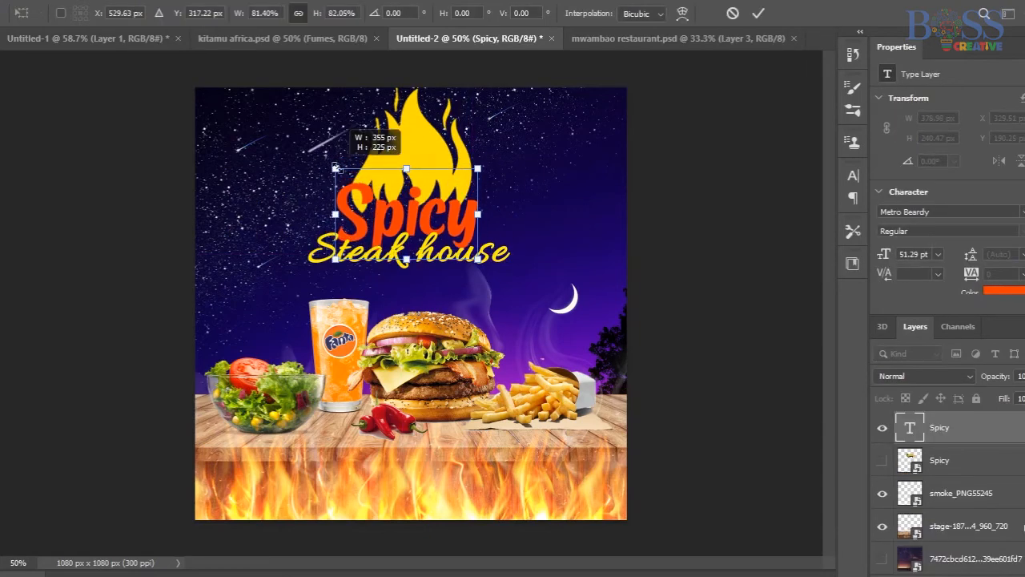
Add an Outer Glow to the flame layer in yellow at 100% opacity with a size of 54 px.
left_click(432, 163)
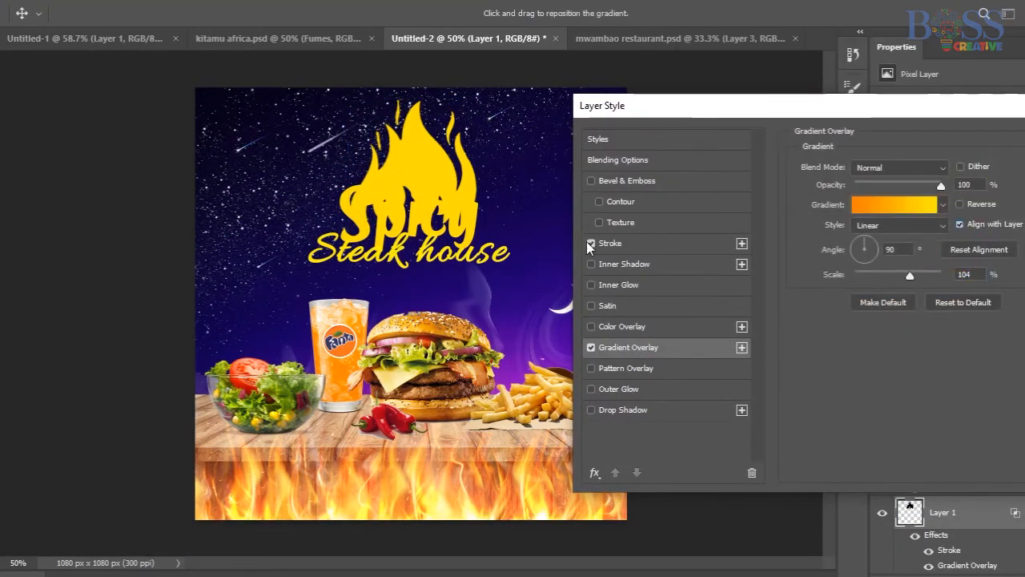
left_click(587, 241)
left_click_drag(713, 111, 561, 110)
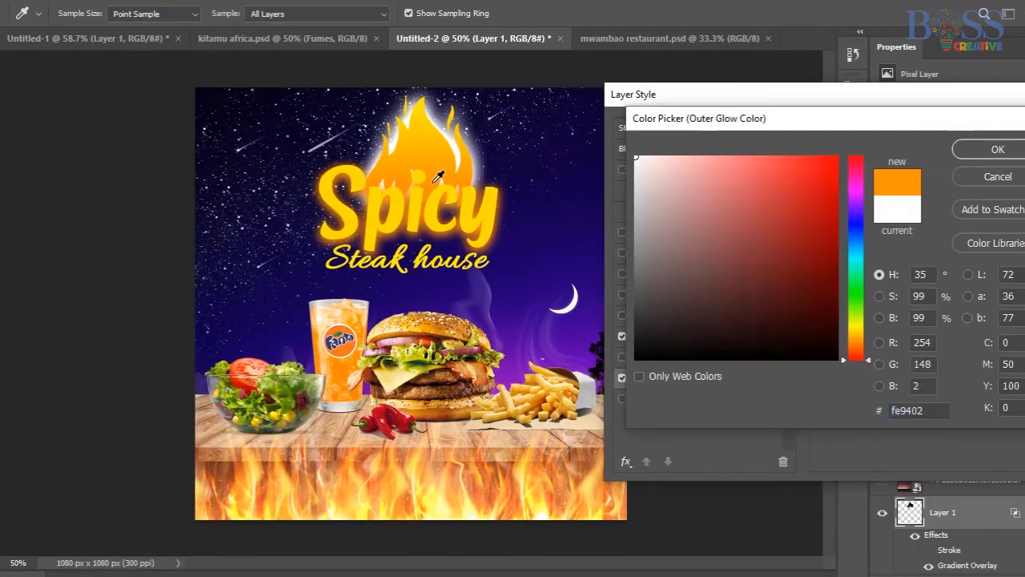
left_click(439, 177)
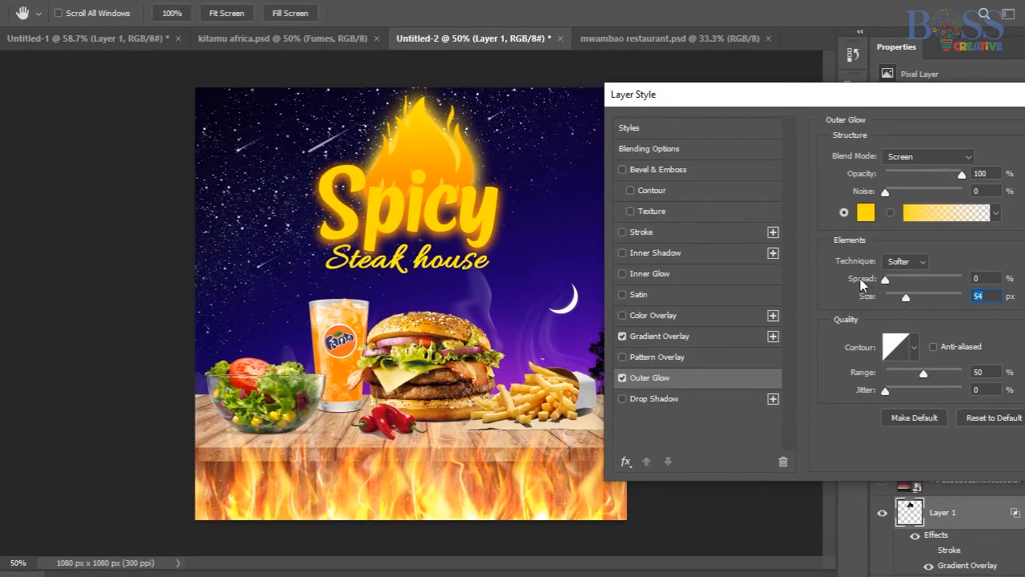
left_click_drag(871, 104, 819, 120)
left_click(881, 173)
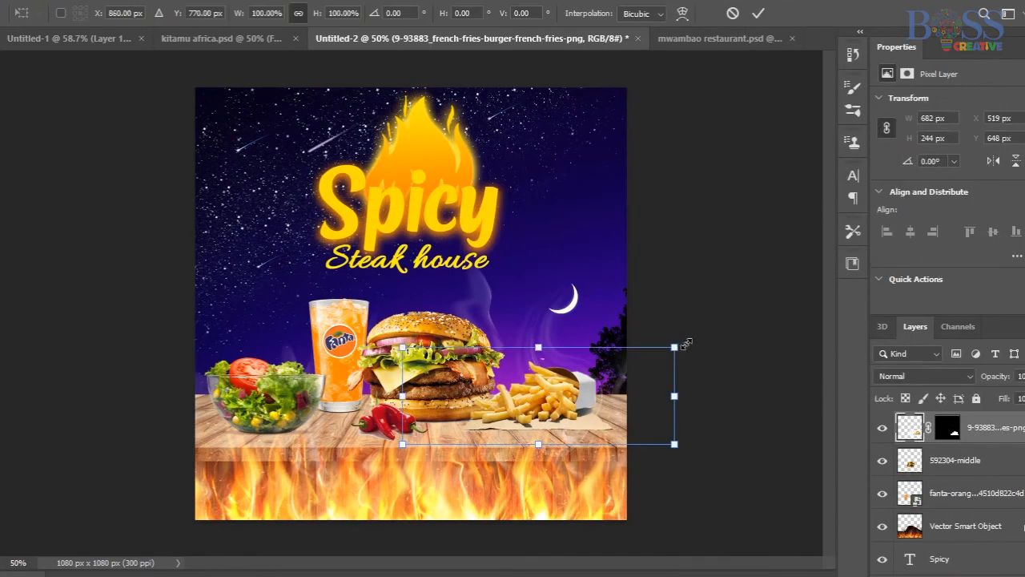
key("Return")
left_click(713, 322)
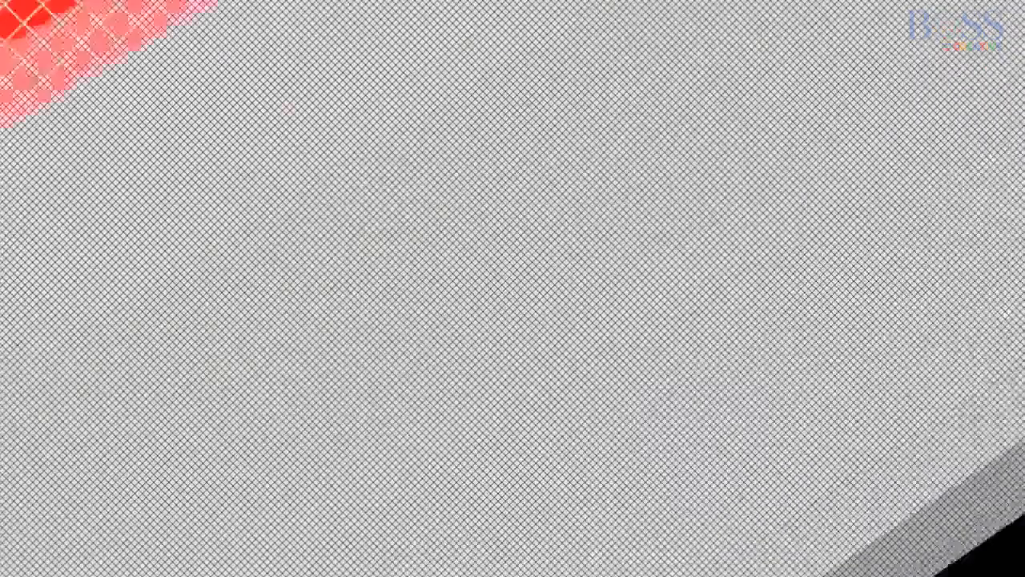